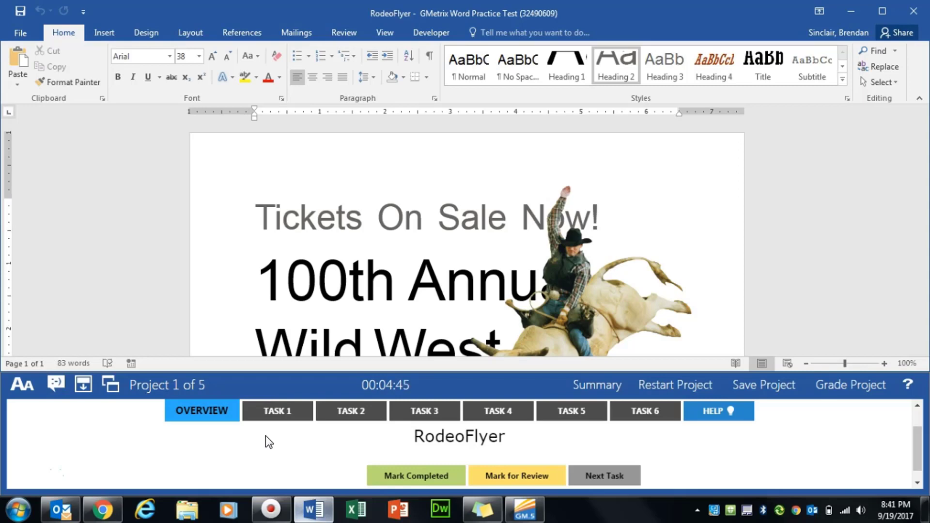
Show the Task 1 instructions on merging RodeoFlyer_Edited changes, then return to the flyer.
left_click(278, 411)
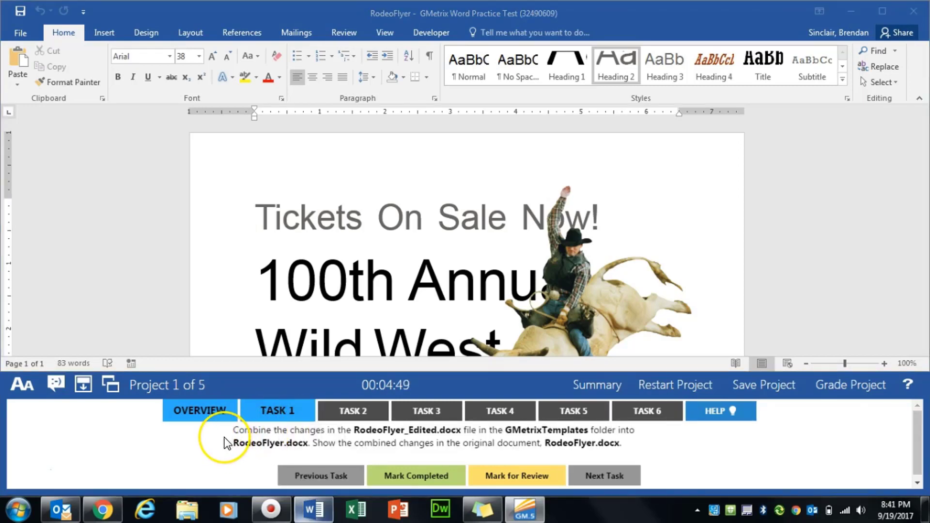
left_click(345, 285)
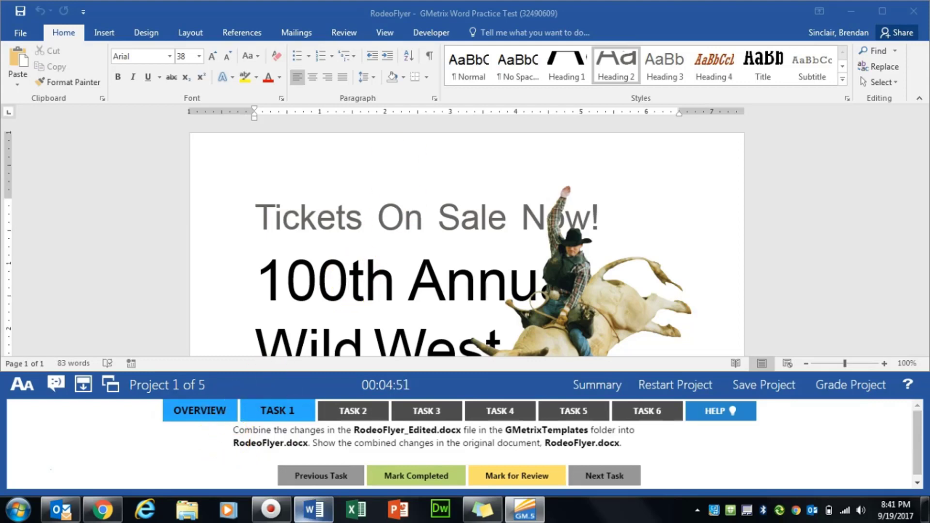
Start a document comparison with RodeoFlyer from GMetrixTemplates as the original document.
left_click(345, 32)
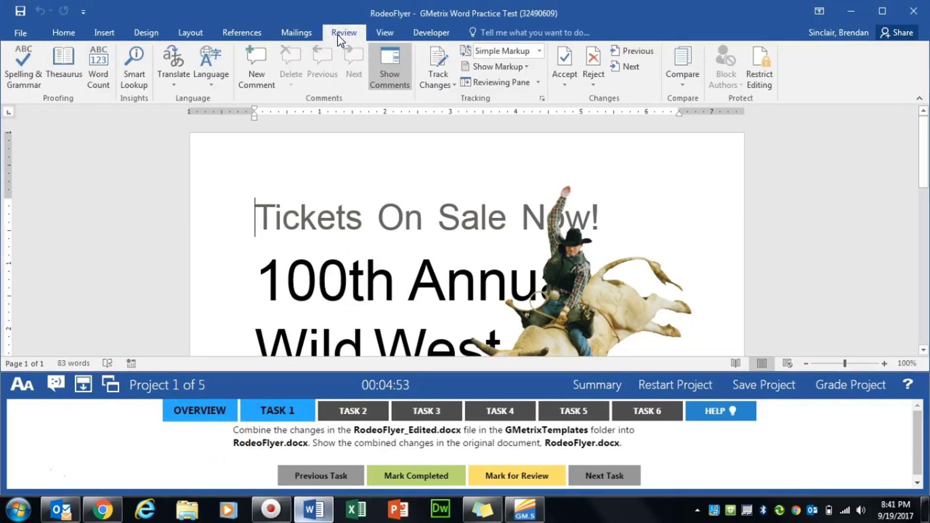
left_click(685, 87)
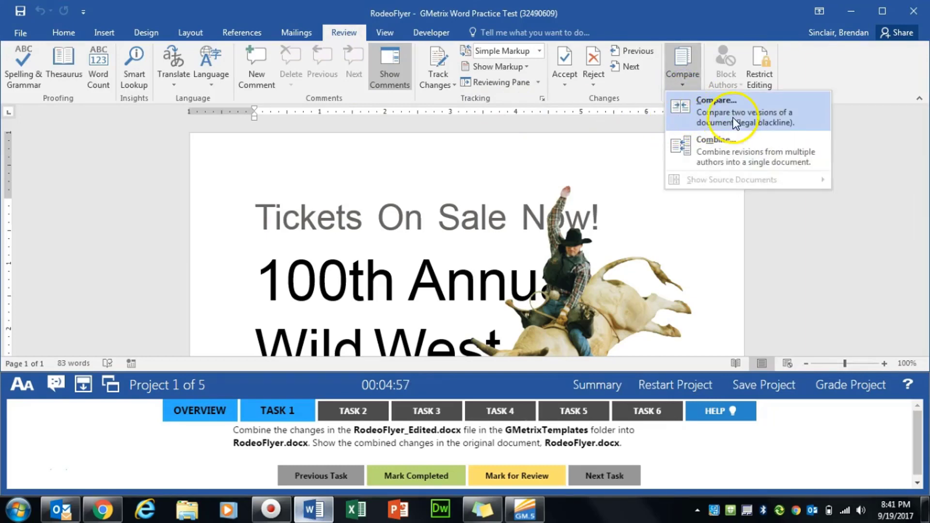
left_click(746, 115)
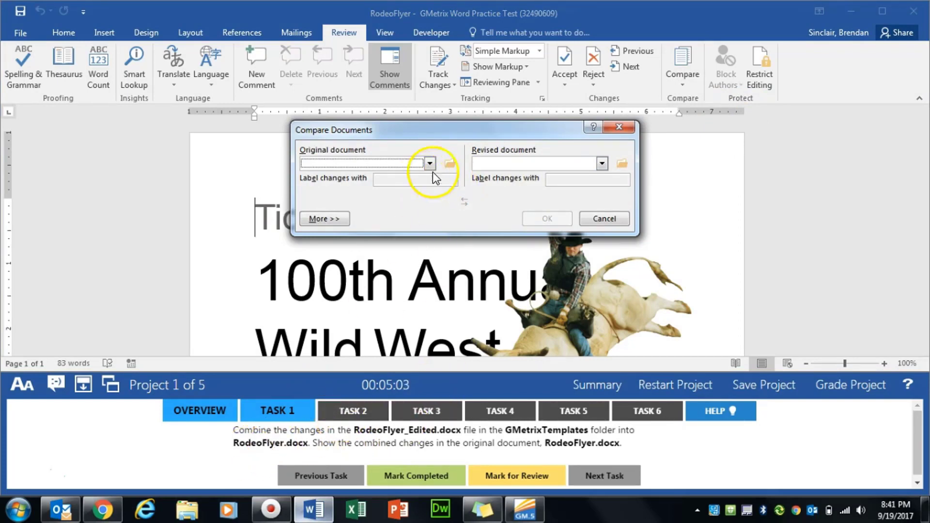
left_click(449, 165)
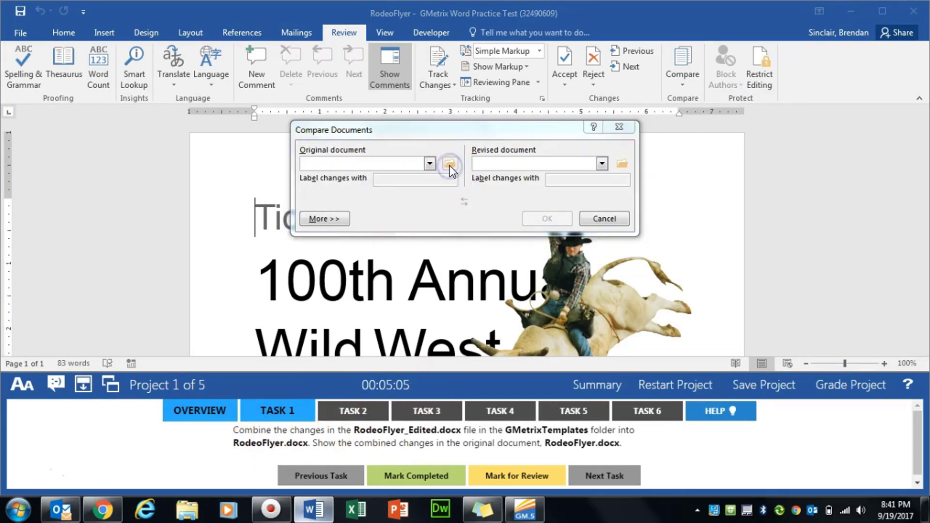
mouse_move(482, 43)
left_mouse_down()
mouse_move(494, 20)
mouse_move(498, 33)
left_mouse_up()
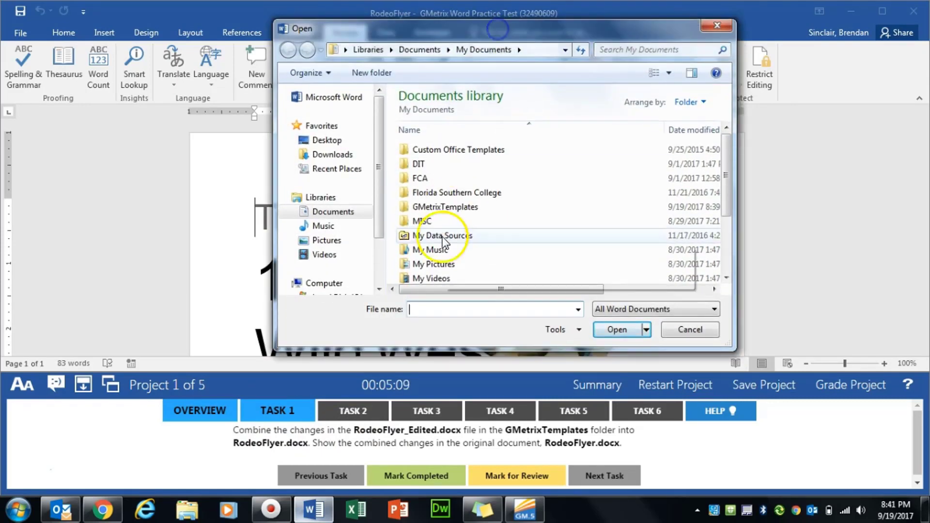
double_click(443, 208)
left_click(470, 207)
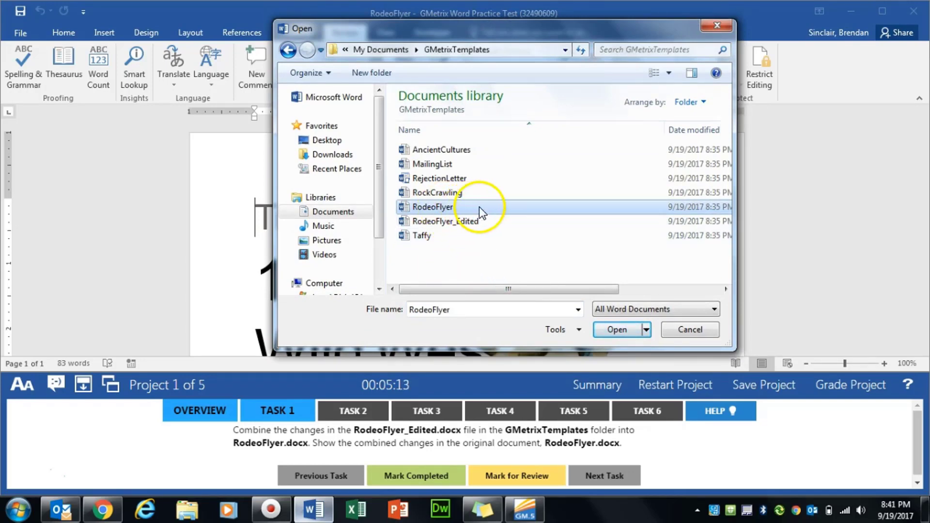
left_click(624, 325)
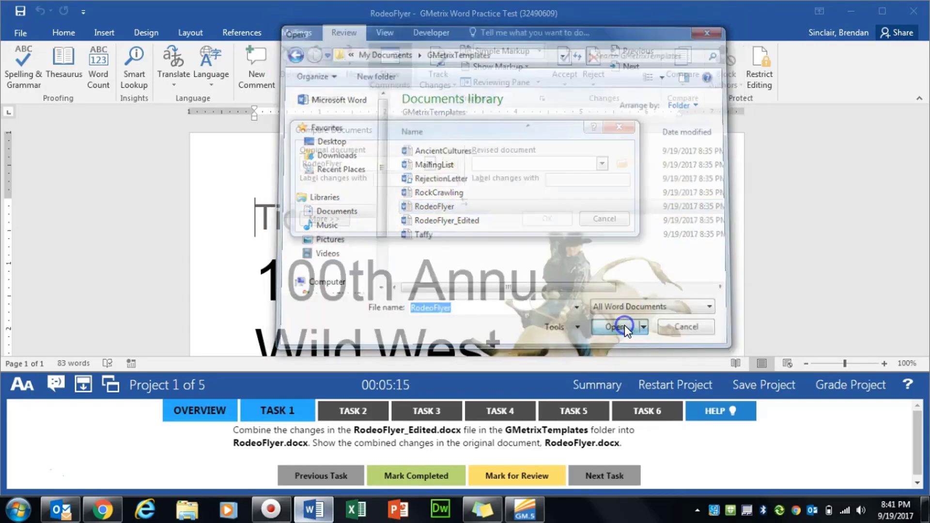
Choose RodeoFlyer_Edited as the revised document.
left_click(623, 165)
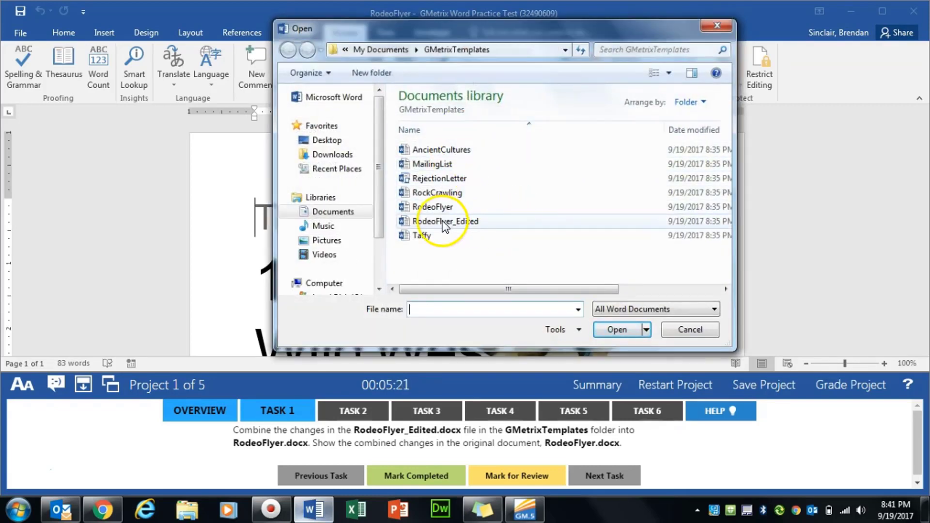
left_click(470, 225)
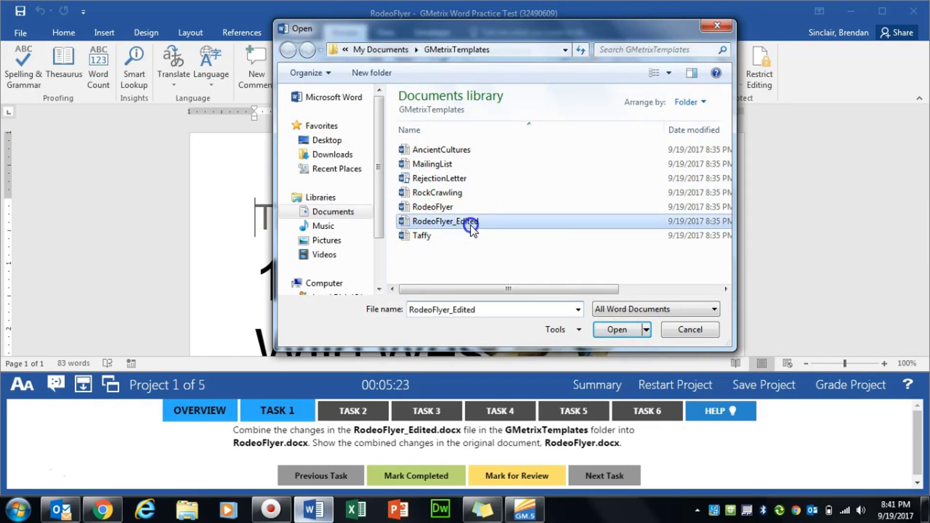
double_click(471, 225)
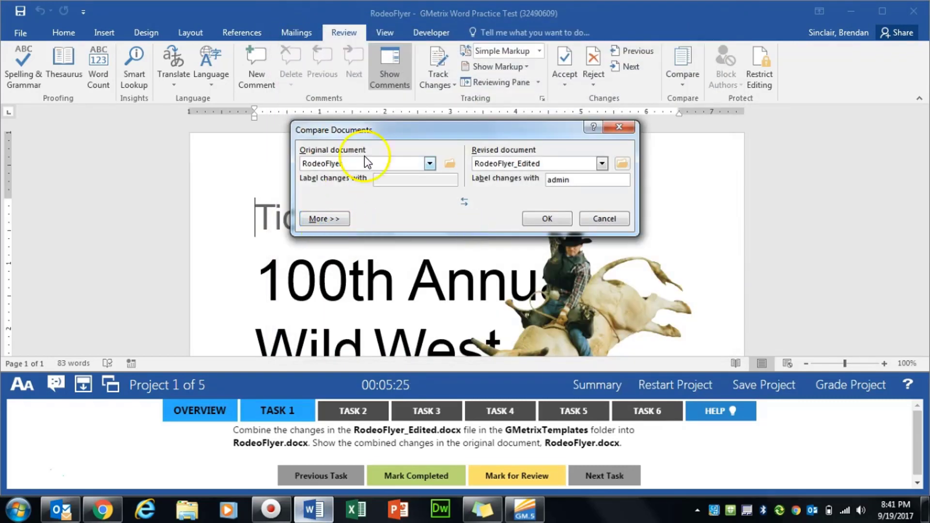
Show changes in the original document and run the comparison, accepting the tracked-changes prompt.
left_click_drag(386, 130, 391, 75)
left_click(348, 166)
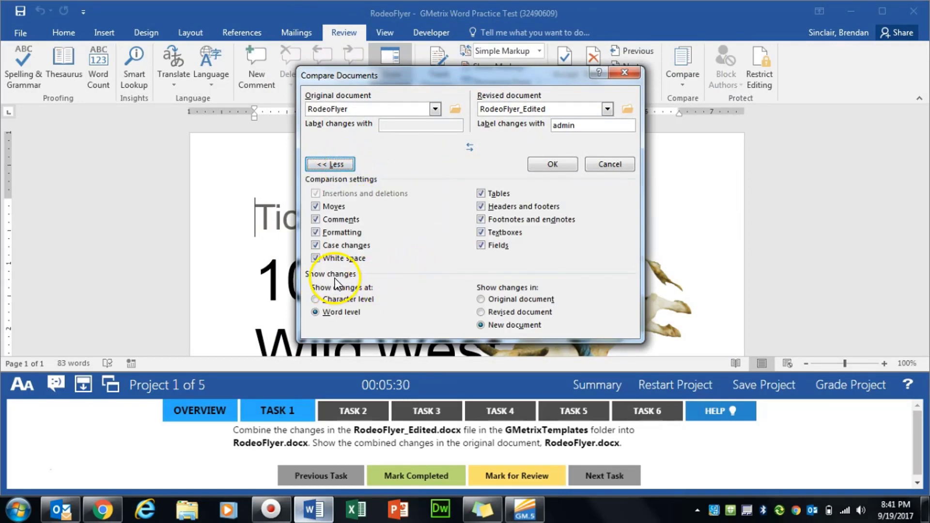
left_click(493, 301)
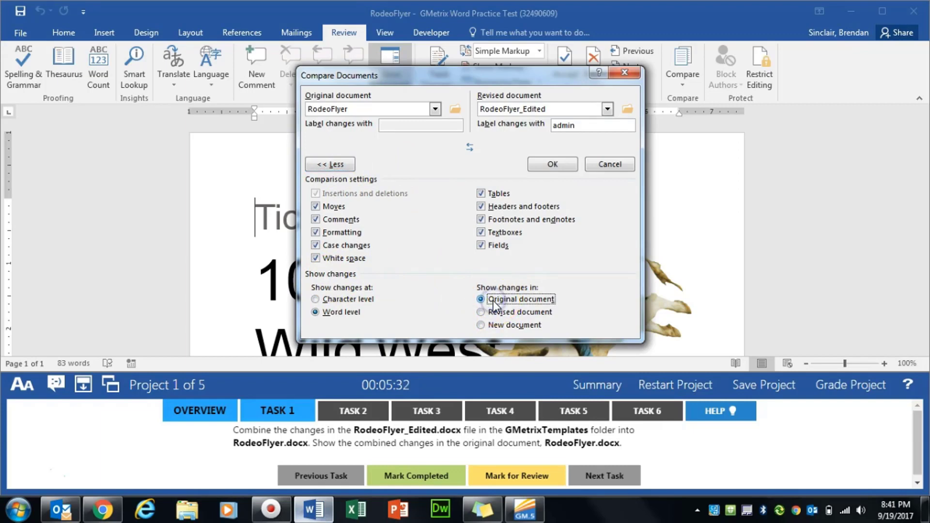
left_click(538, 164)
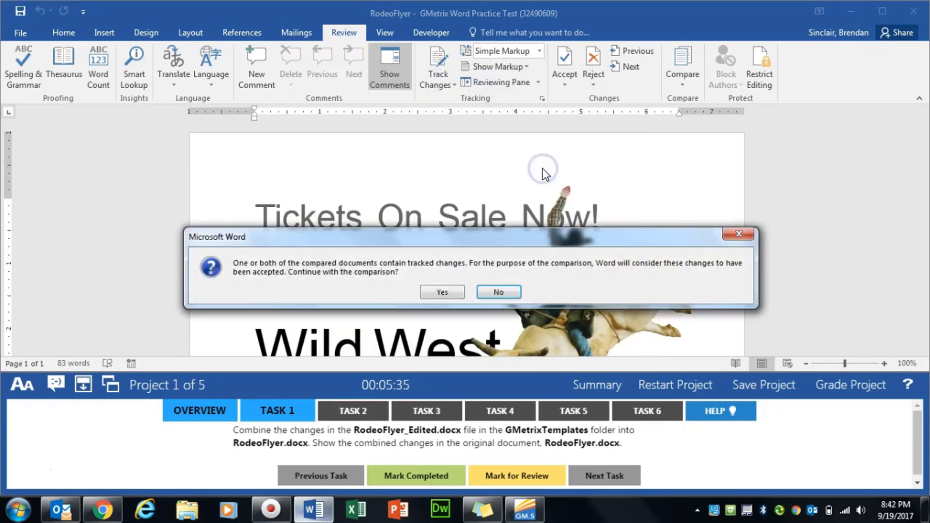
left_click(439, 293)
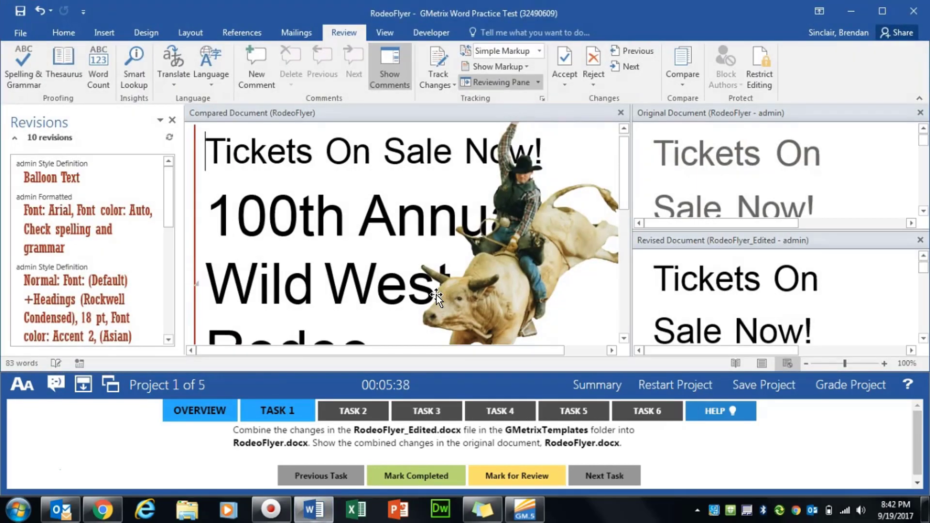
Close the Revisions, Original and Revised document panes and mark Task 1 completed.
left_click(174, 119)
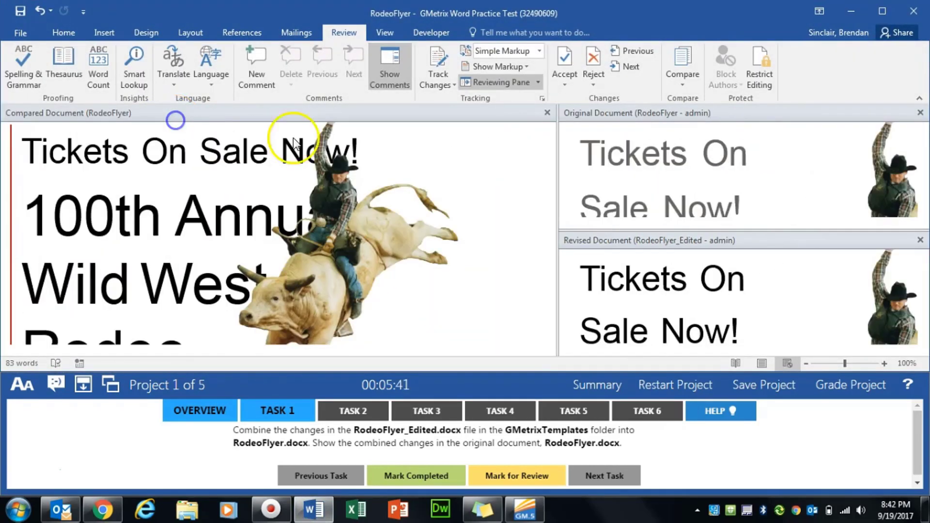
left_click(920, 113)
left_click(920, 113)
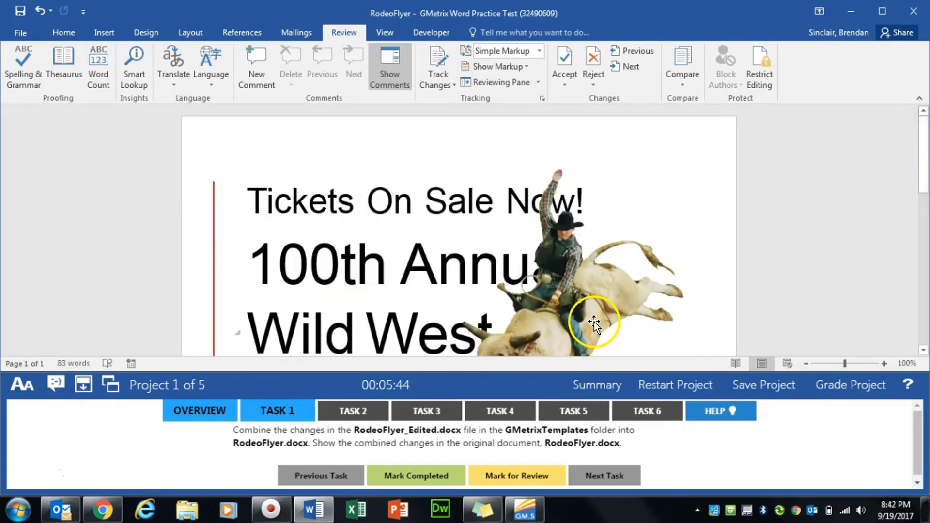
left_click(409, 474)
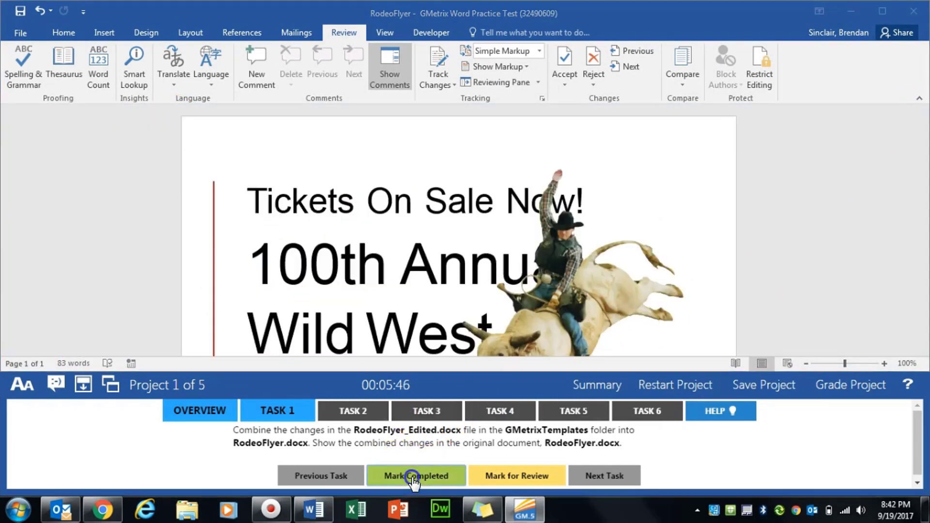
left_click(362, 406)
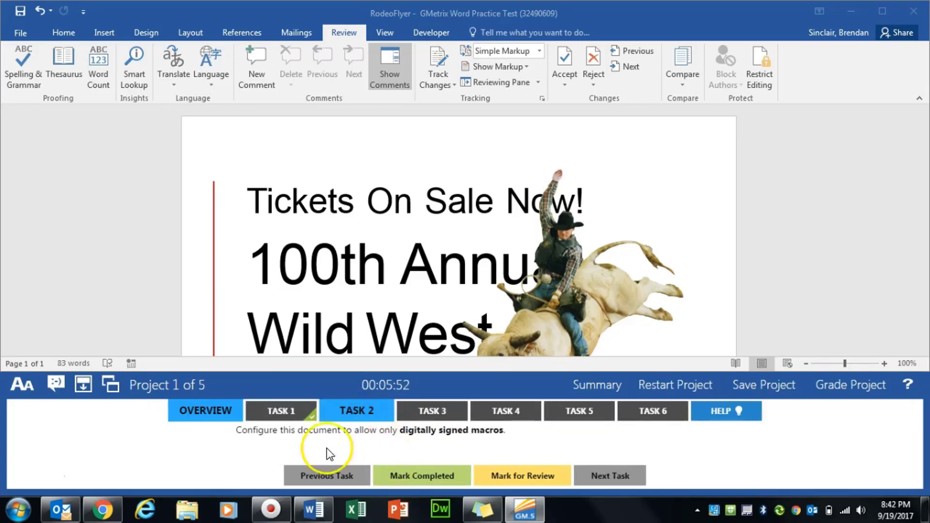
Set Trust Center macros to disable all except digitally signed macros, then mark Task 2 completed.
double_click(257, 430)
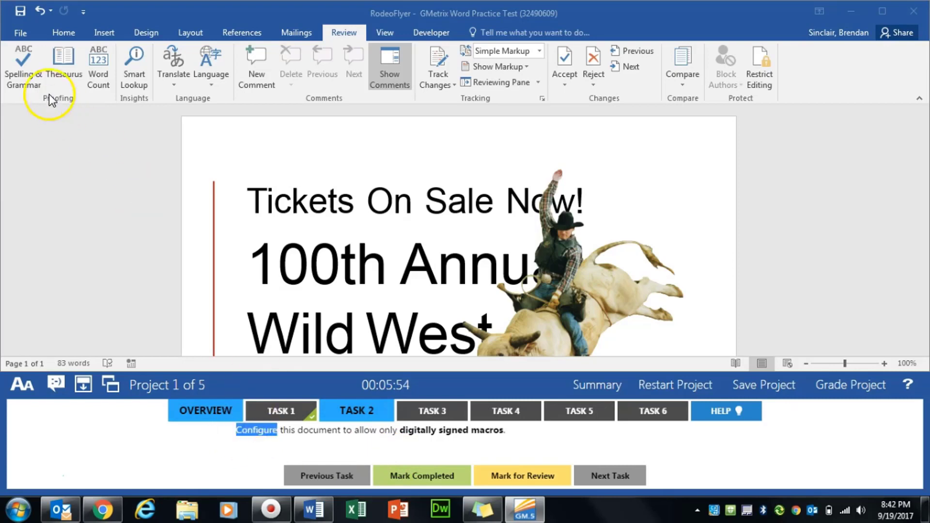
left_click(22, 30)
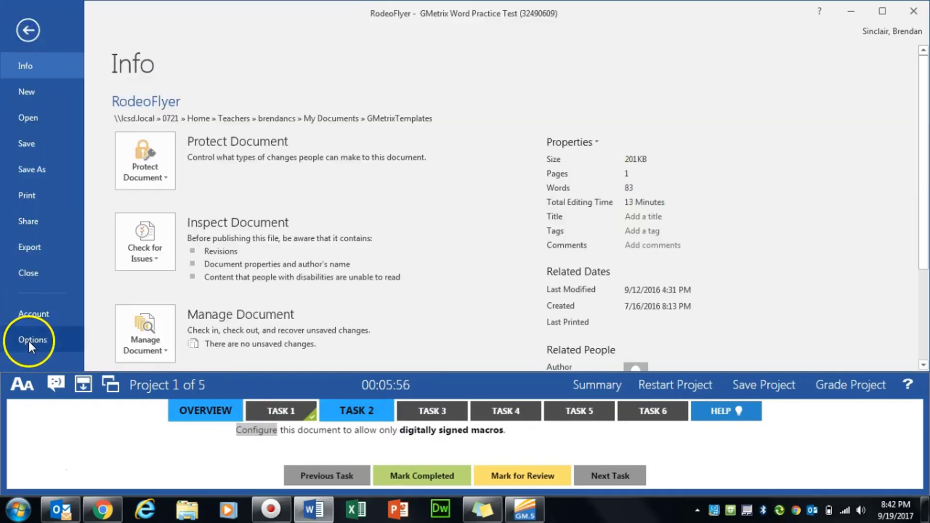
left_click(28, 341)
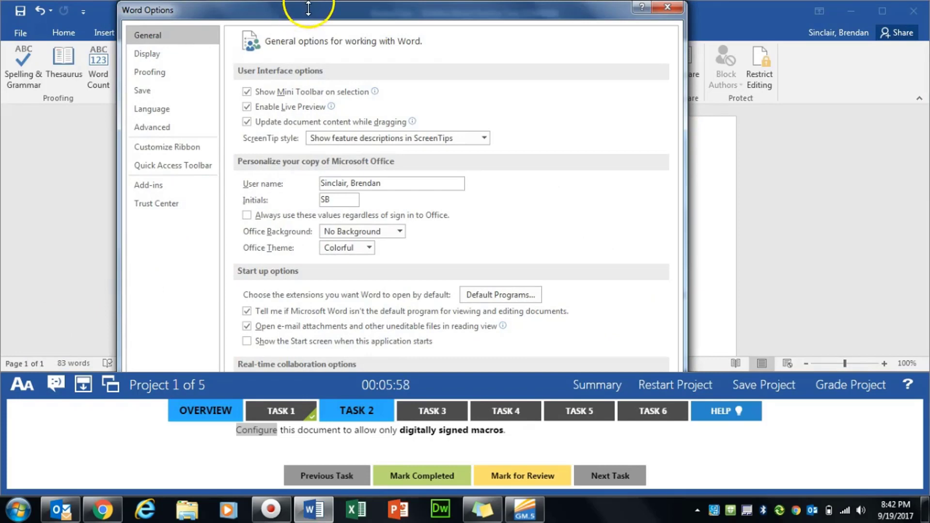
left_click_drag(309, 4, 326, 12)
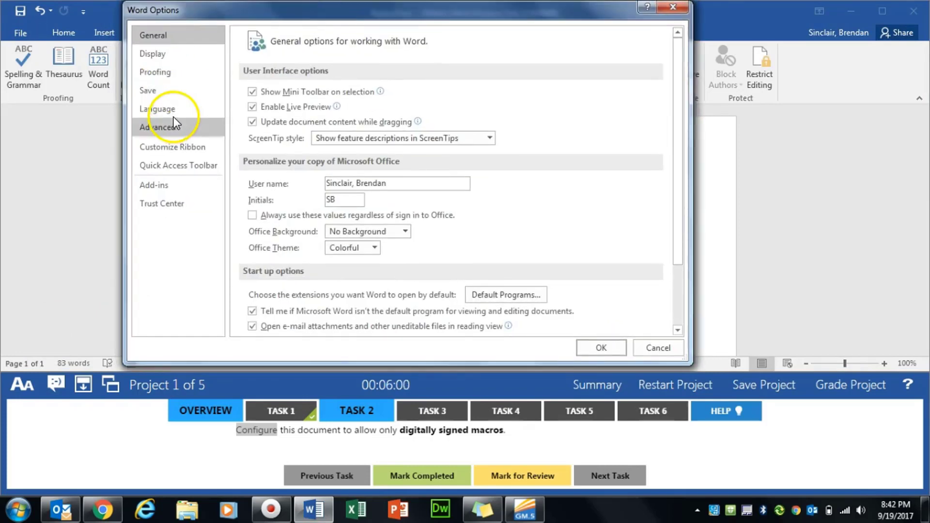
left_click(168, 202)
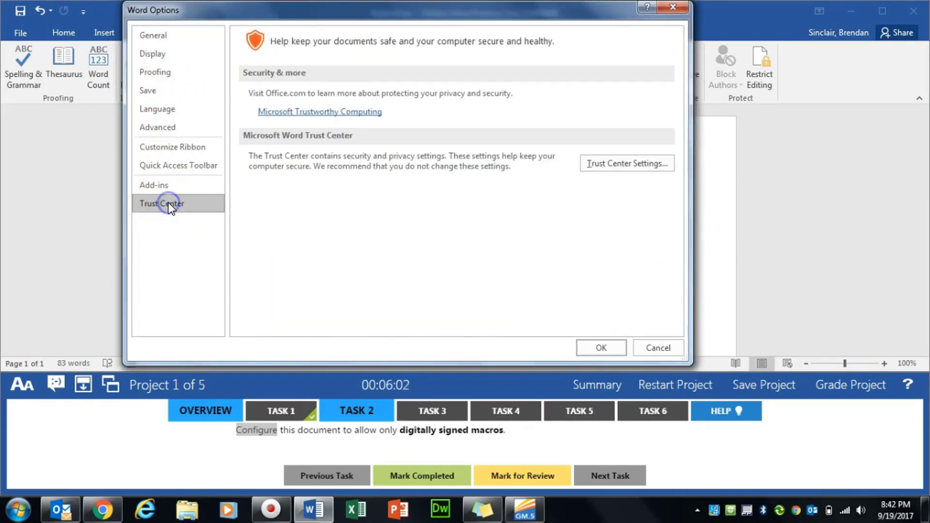
left_click(625, 165)
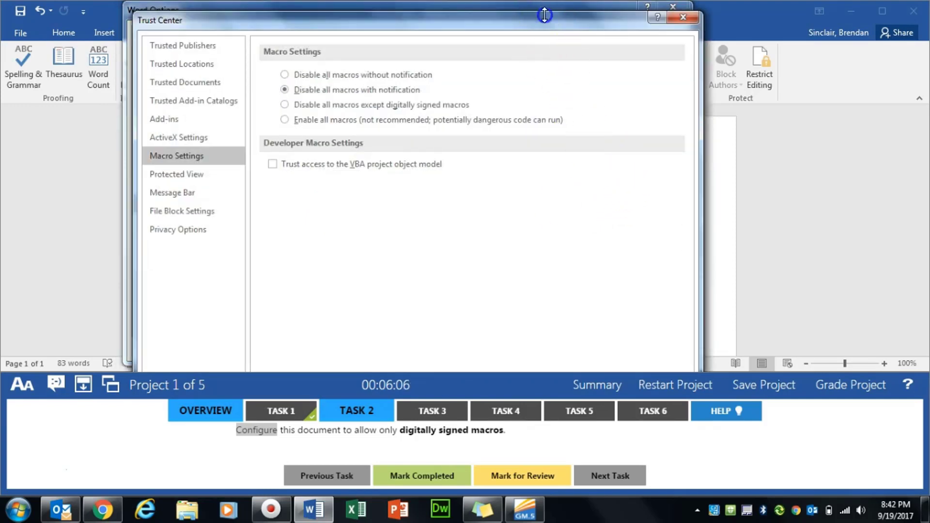
left_click_drag(544, 15, 519, 22)
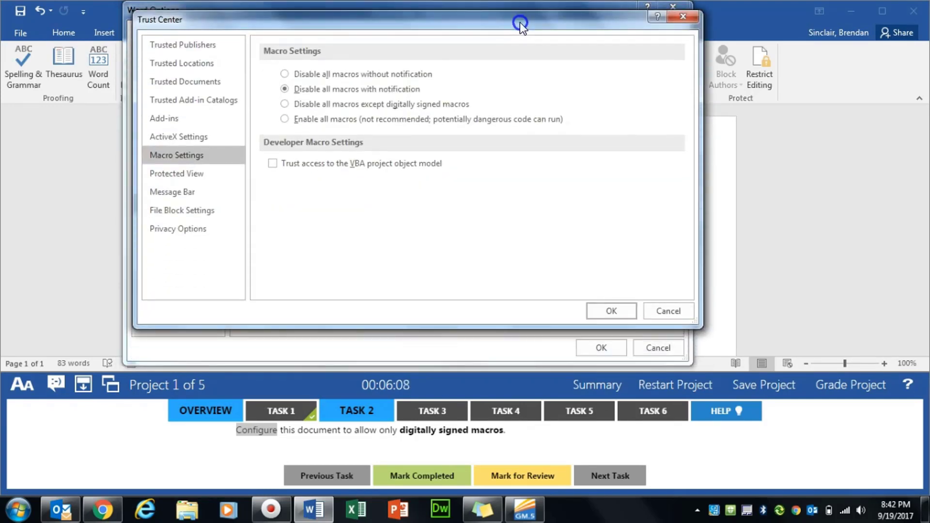
left_click(327, 105)
left_click(612, 311)
left_click(602, 348)
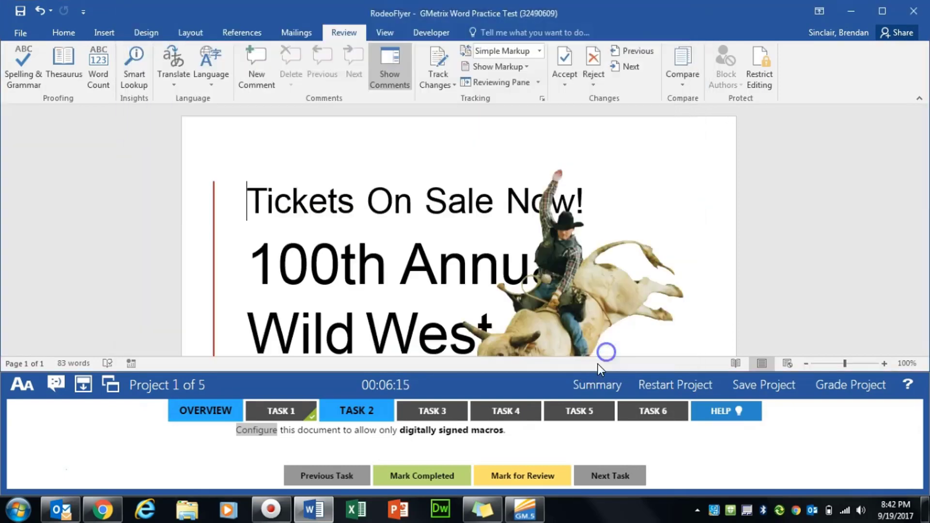
left_click(419, 478)
left_click(437, 418)
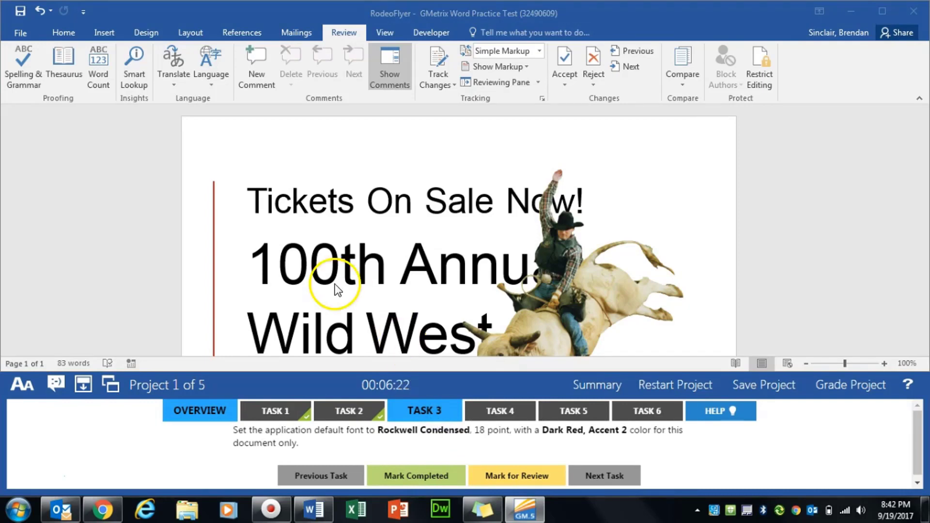
Set Rockwell Condensed, size 18, Dark Red Accent 2 as this document's default font.
left_click(67, 38)
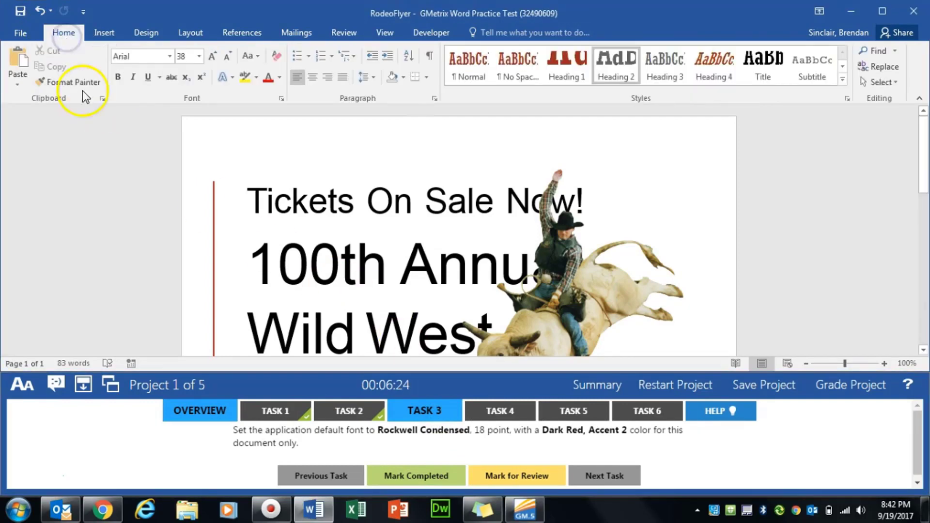
left_click(283, 99)
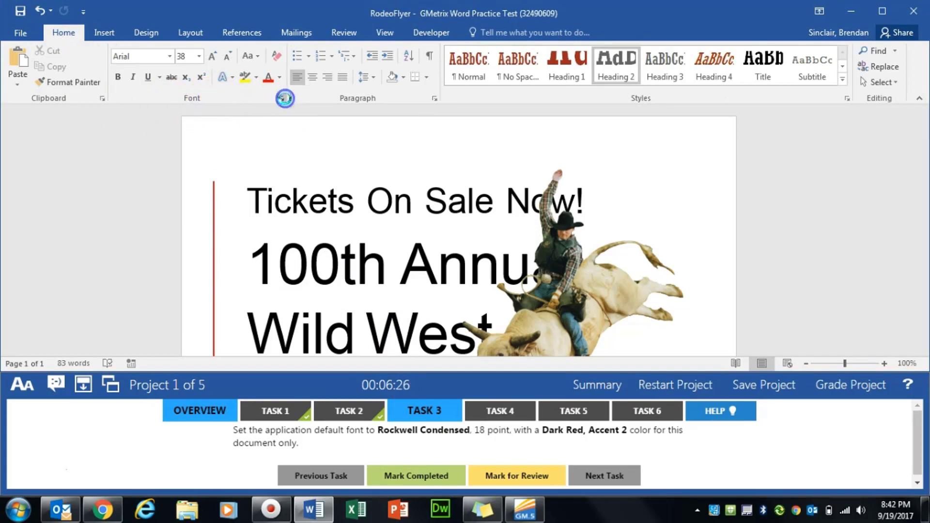
type("rock")
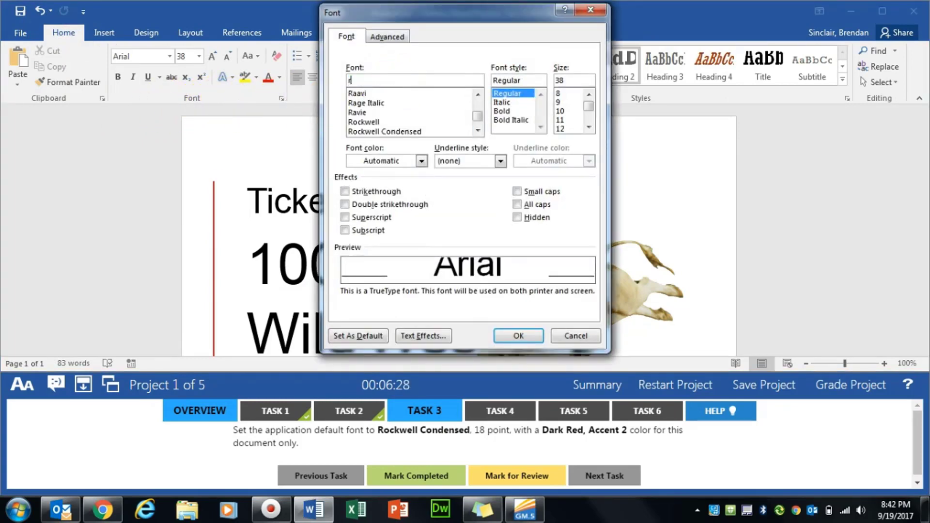
key("Down")
key("Down")
key("Tab")
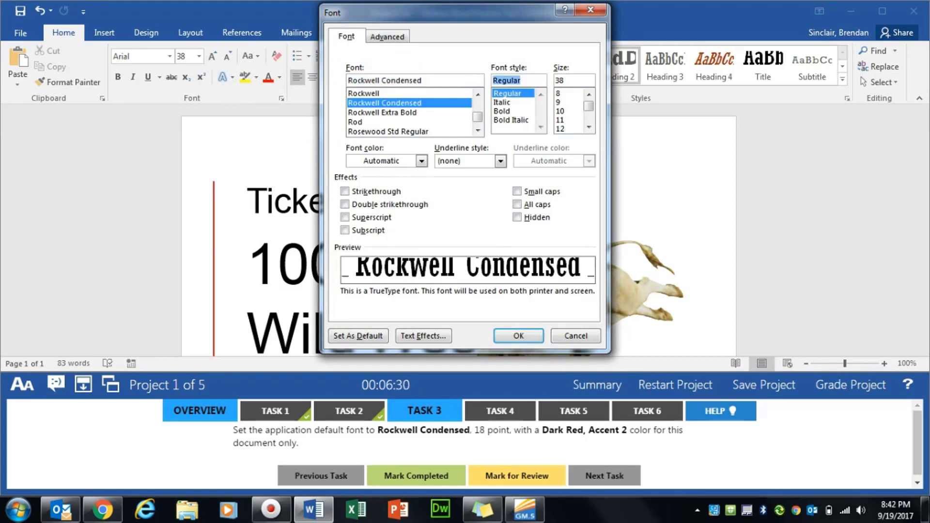
key("Tab")
type("18")
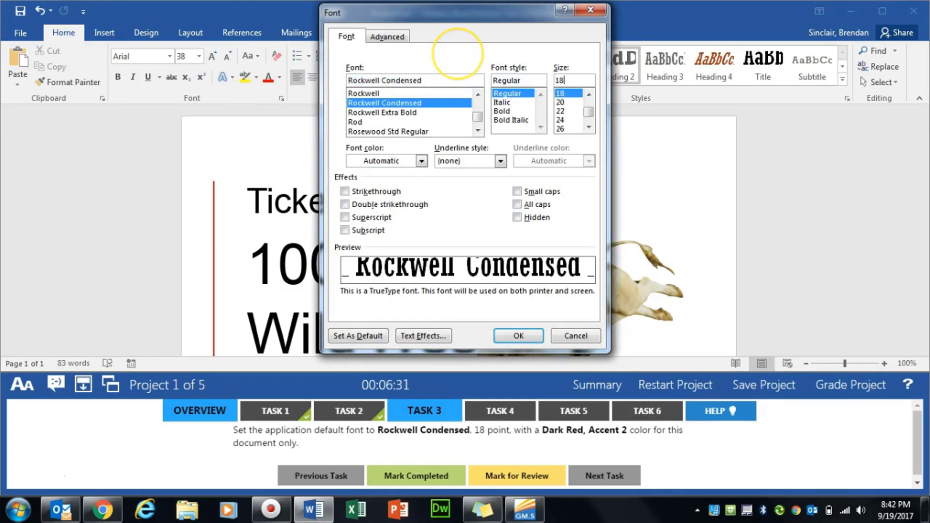
left_click(408, 162)
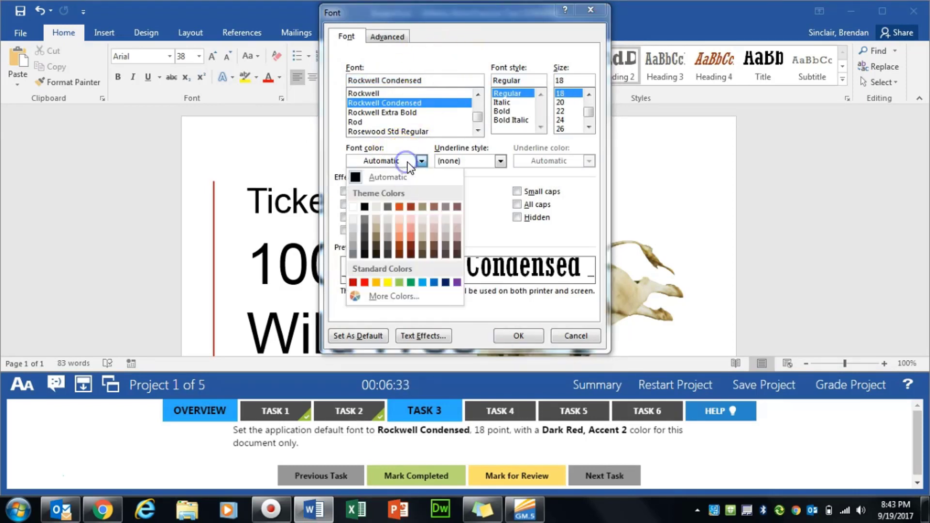
left_click(411, 208)
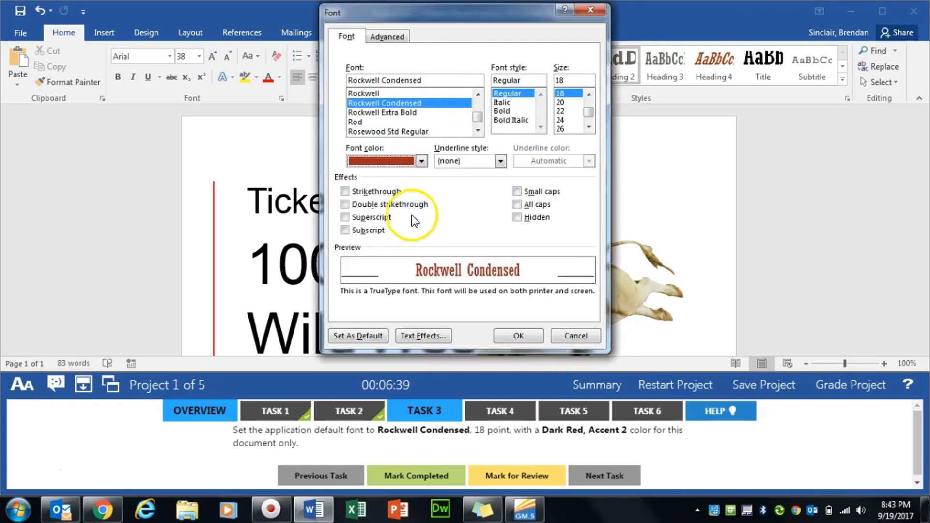
left_click(356, 335)
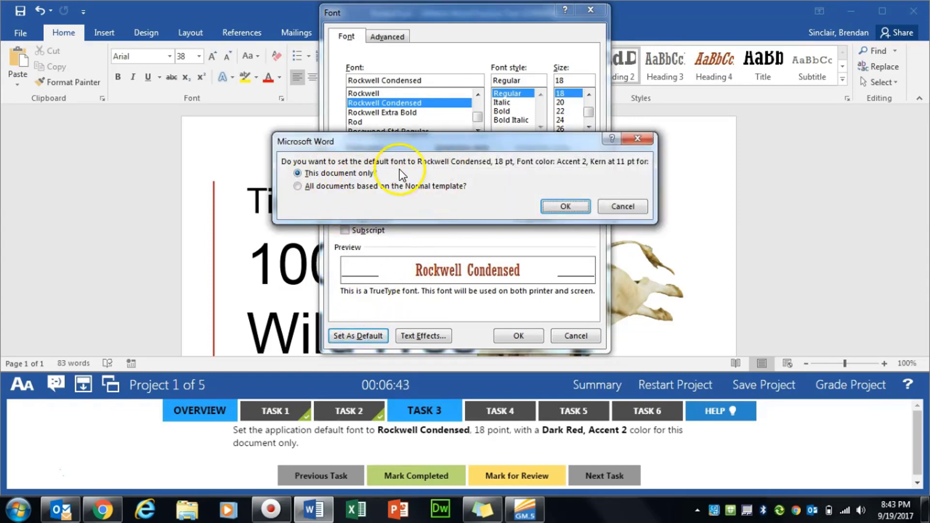
left_click(566, 206)
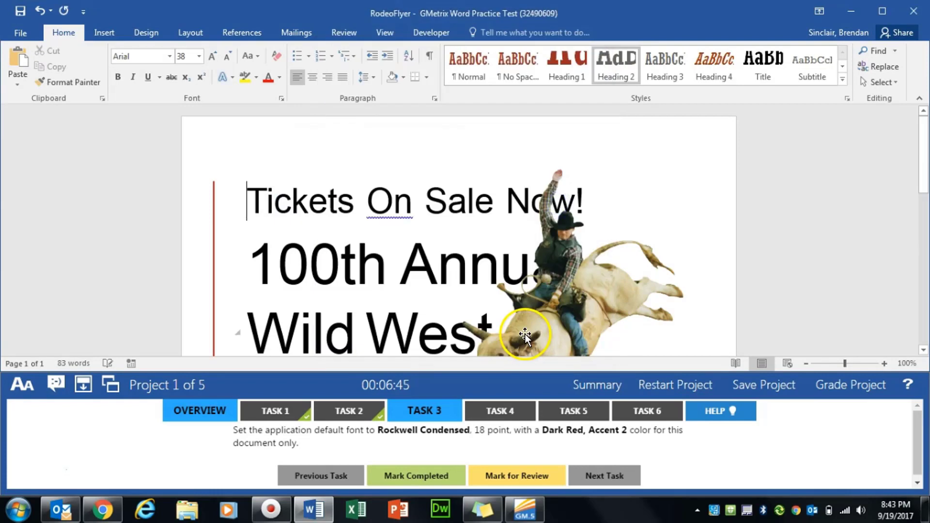
Mark Task 3 completed and move on to Task 4.
left_click(428, 477)
left_click(501, 411)
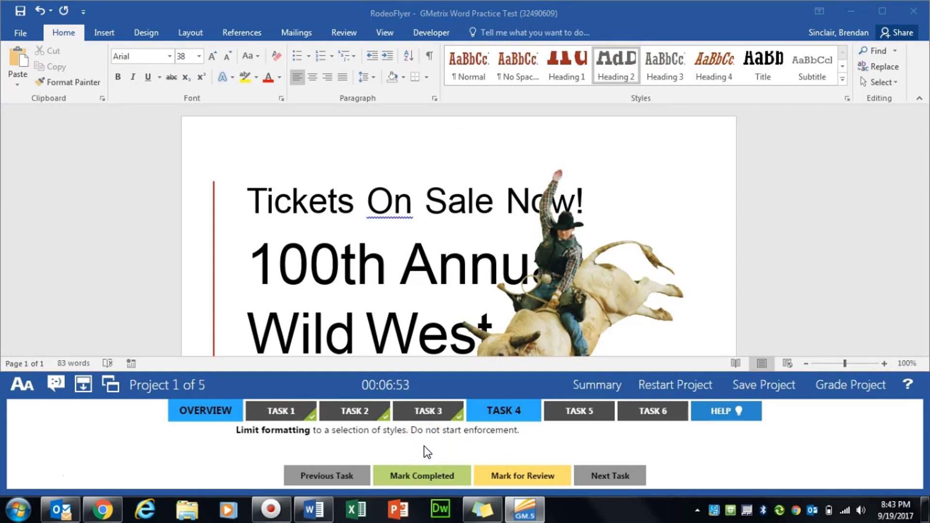
left_click(448, 440)
Check 'Limit formatting to a selection of styles' under Restrict Editing, then mark Task 4 completed.
left_click(345, 33)
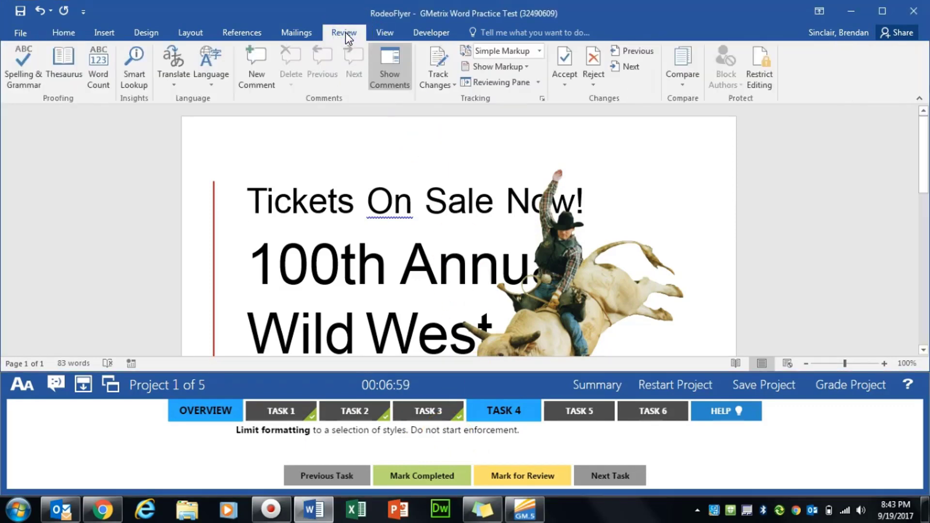
left_click(759, 84)
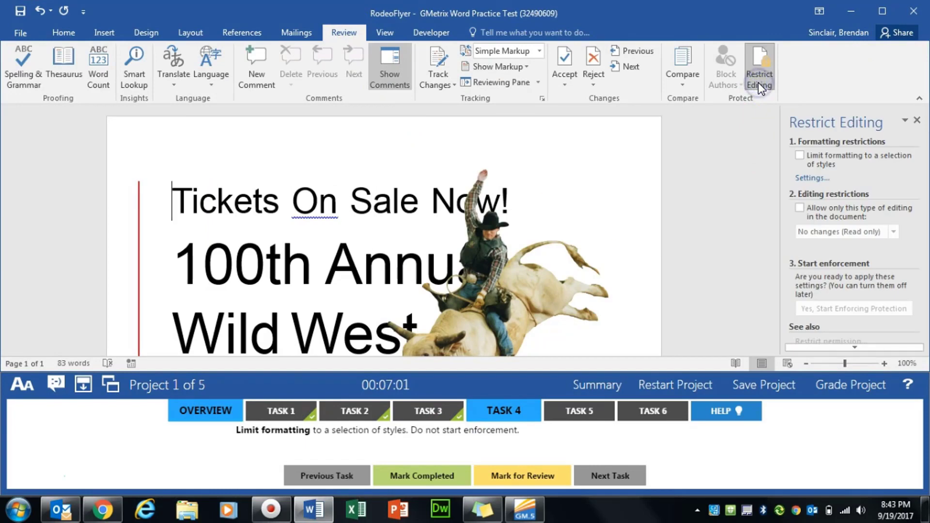
left_click(801, 157)
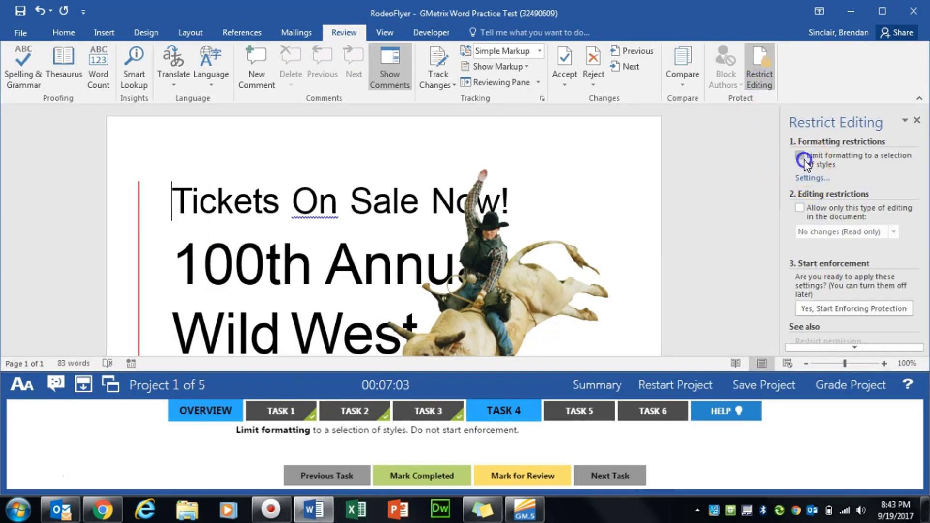
left_click(918, 121)
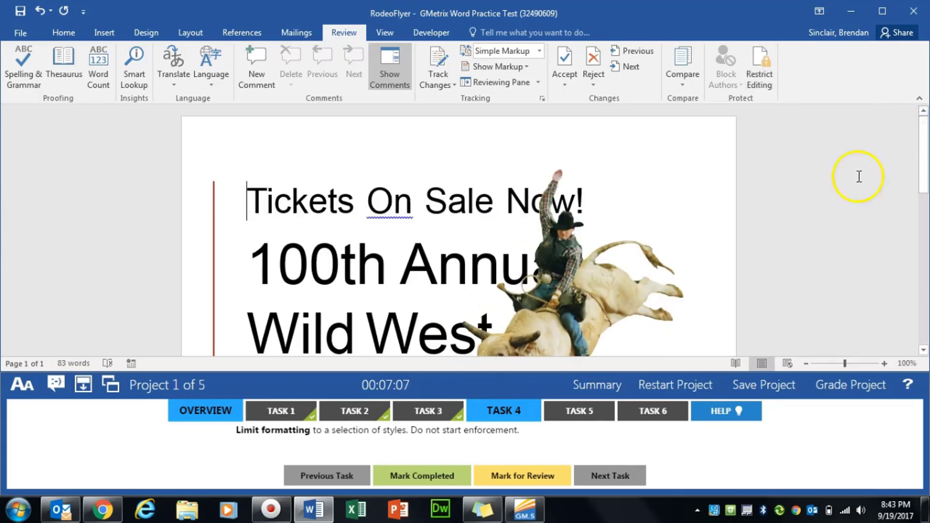
left_click(424, 476)
left_click(590, 413)
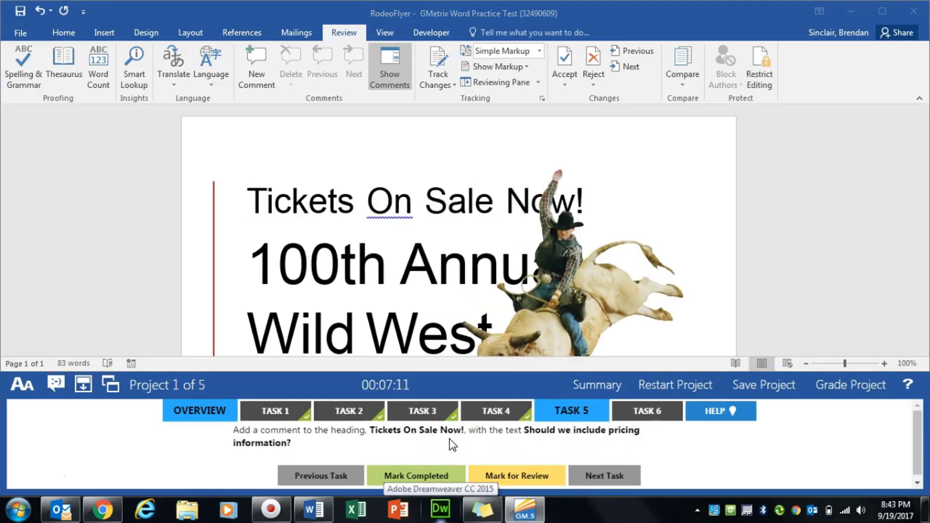
Comment 'Should we include pricing information' on the Tickets On Sale Now! heading, then mark Task 5 completed.
left_click_drag(244, 200, 585, 199)
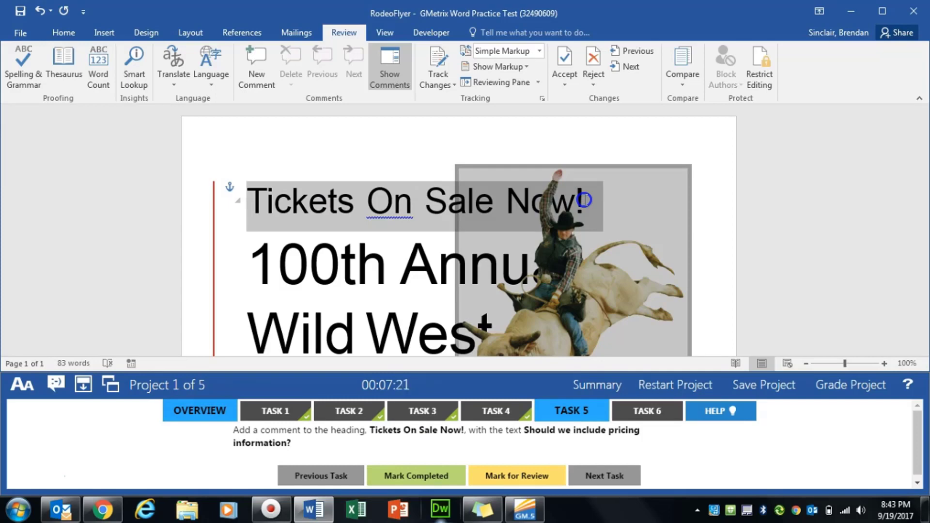
left_click_drag(584, 200, 582, 200)
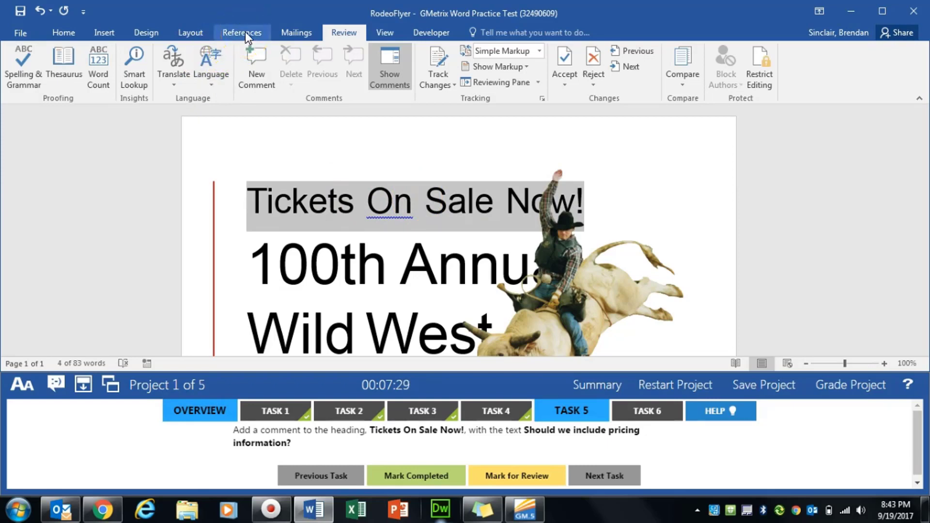
left_click(338, 34)
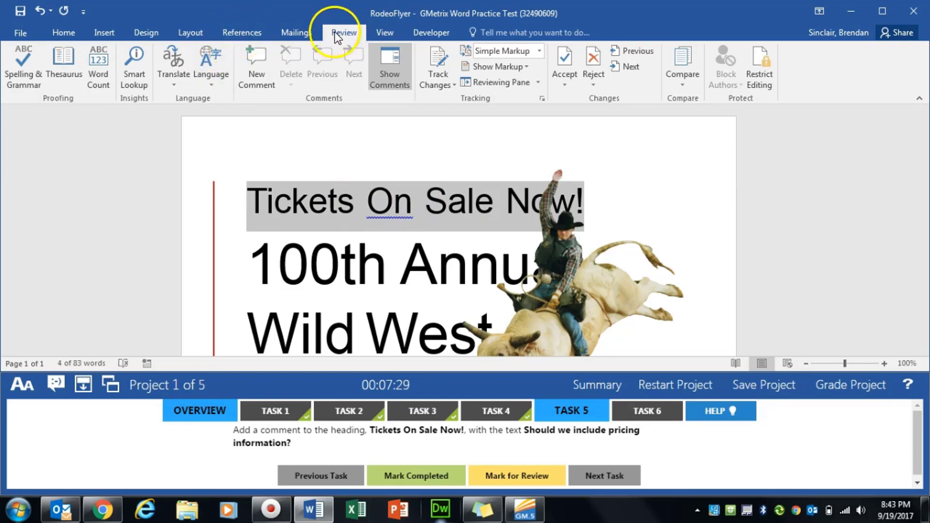
left_click(256, 92)
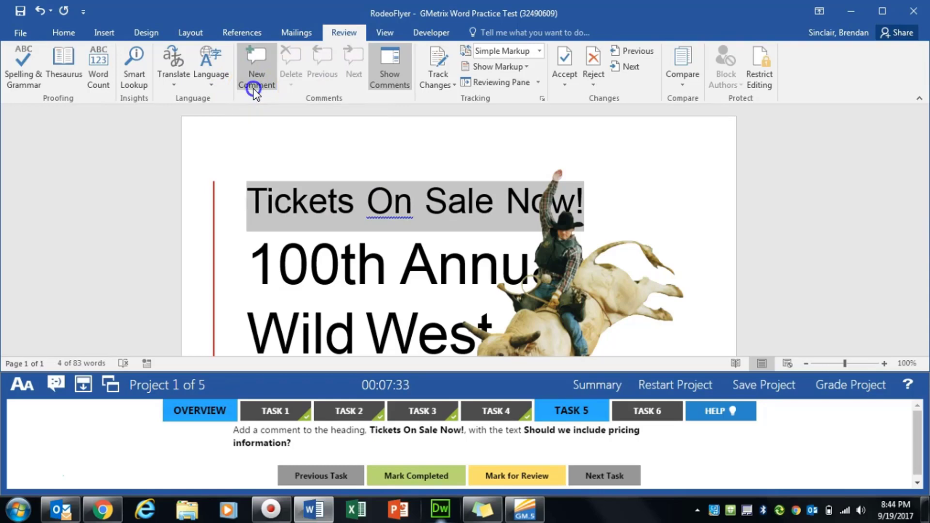
type("Should we inclu")
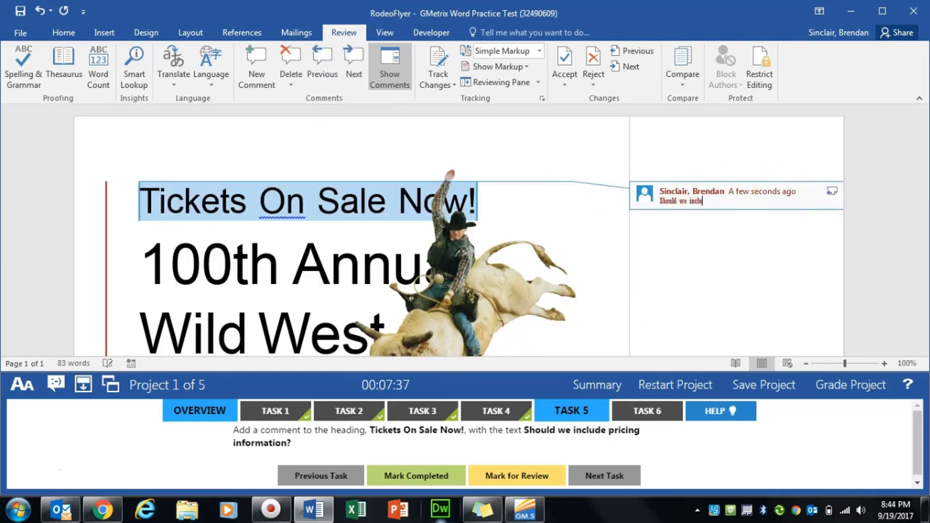
type("de pricing information?")
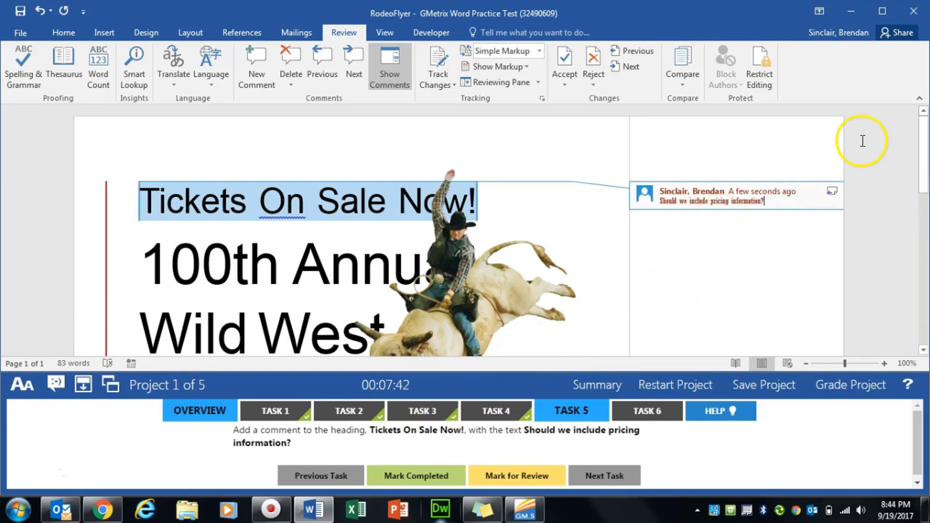
left_click(408, 476)
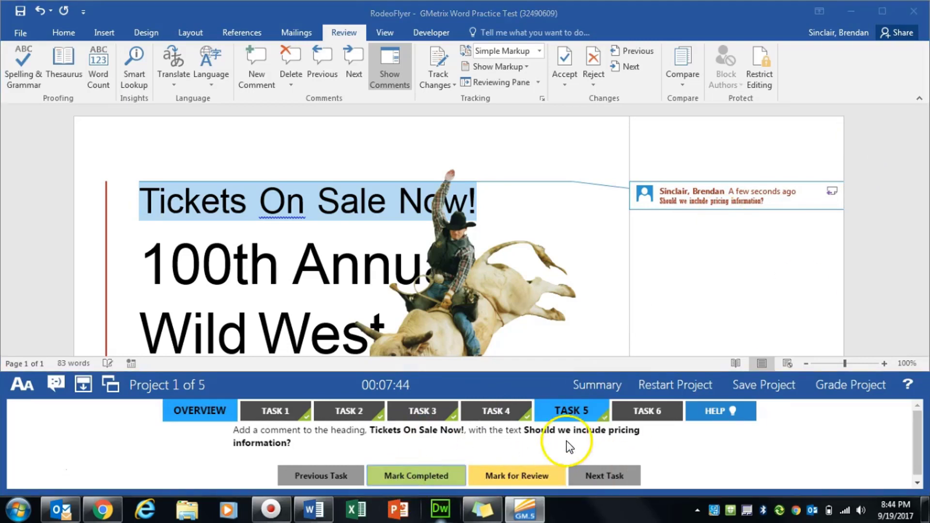
left_click(650, 412)
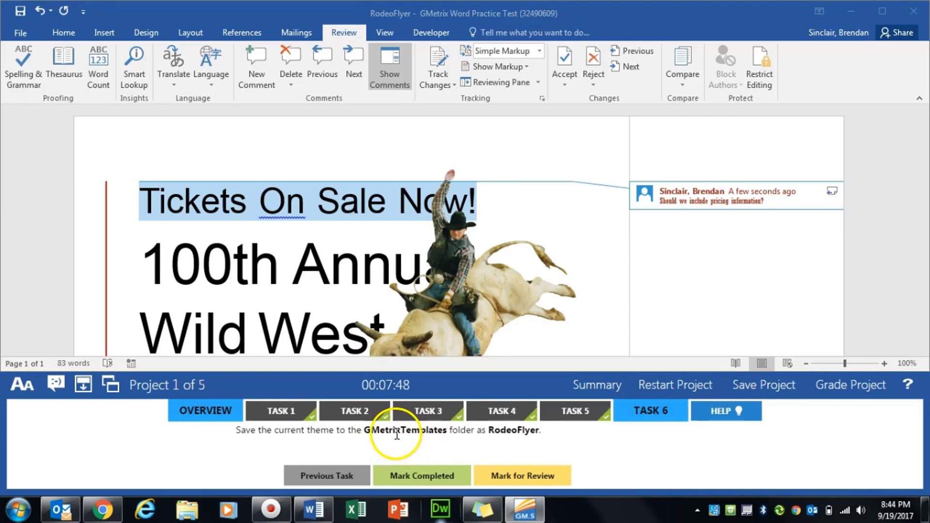
Save the current theme as RodeoFlyer in Documents > GMetrixTemplates, overwriting the existing file, and mark Task 6 completed.
left_click(149, 33)
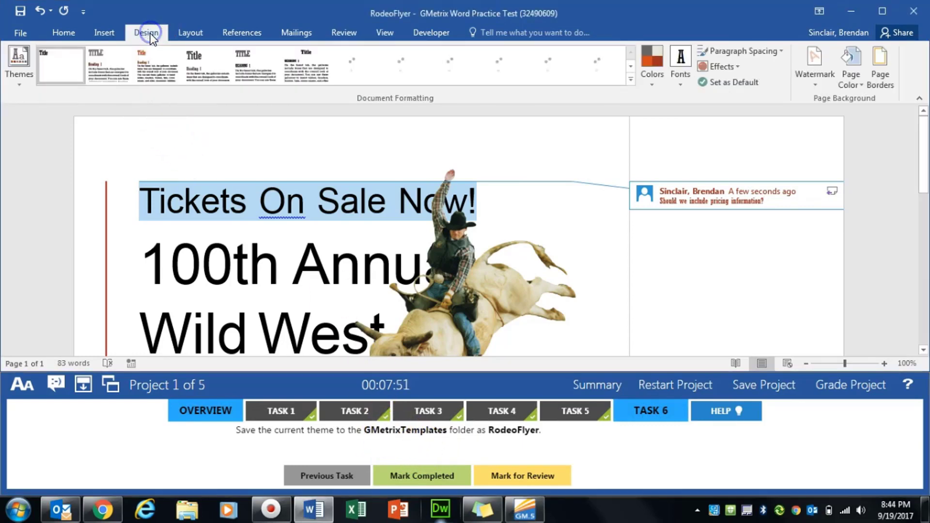
left_click(24, 85)
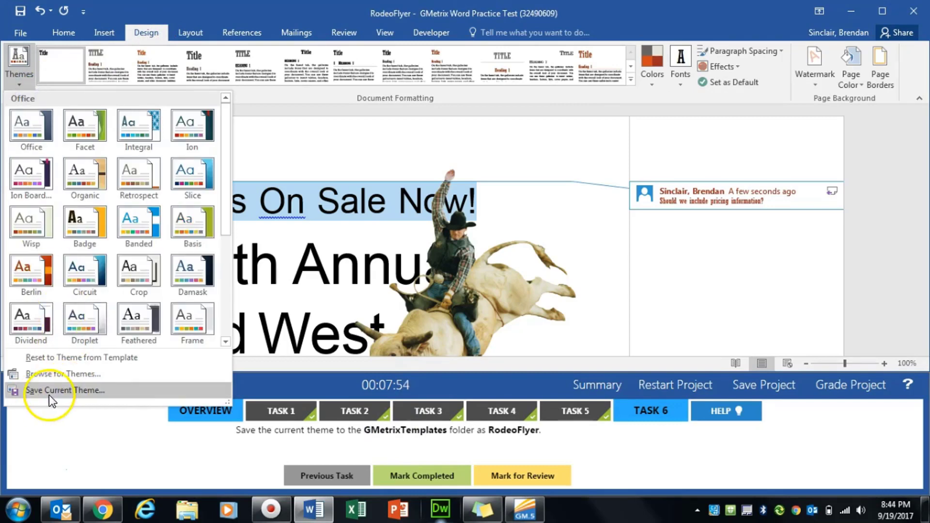
left_click(95, 393)
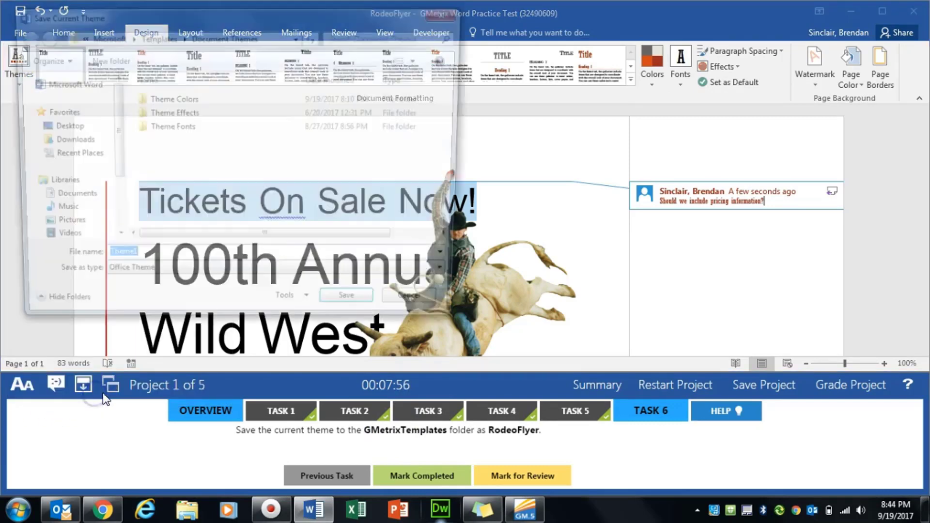
left_click(66, 199)
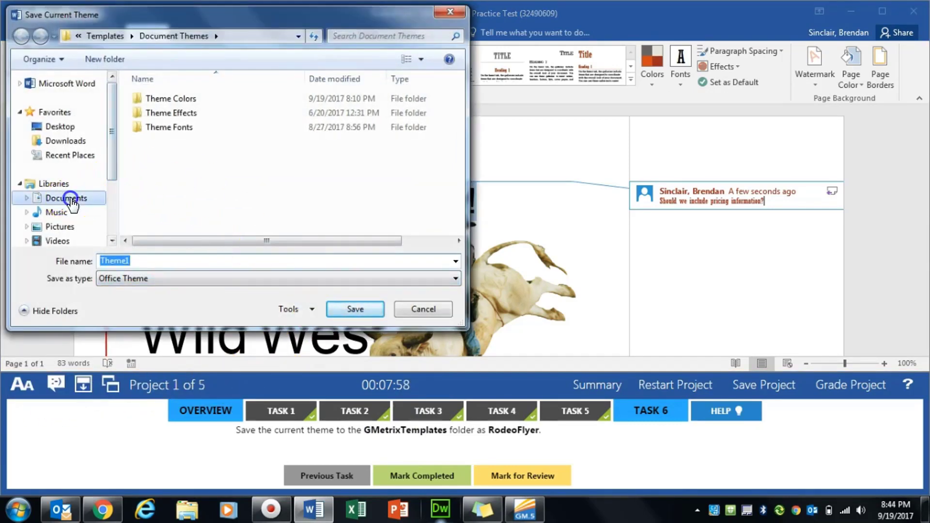
double_click(176, 196)
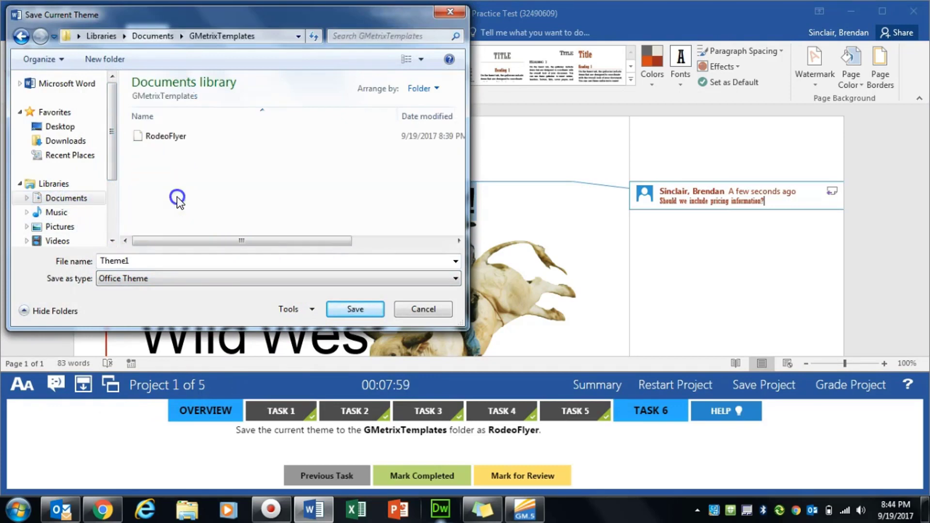
double_click(164, 261)
type("Rode")
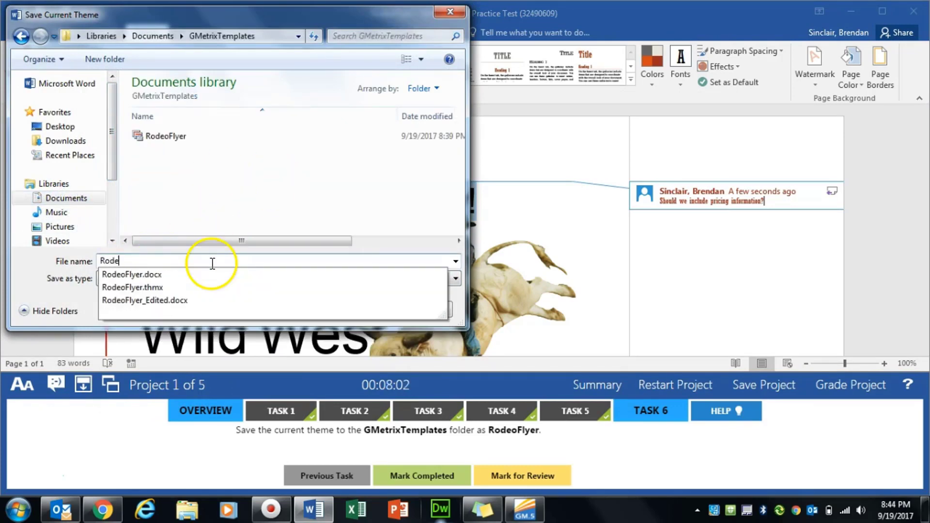
type("oFlyer")
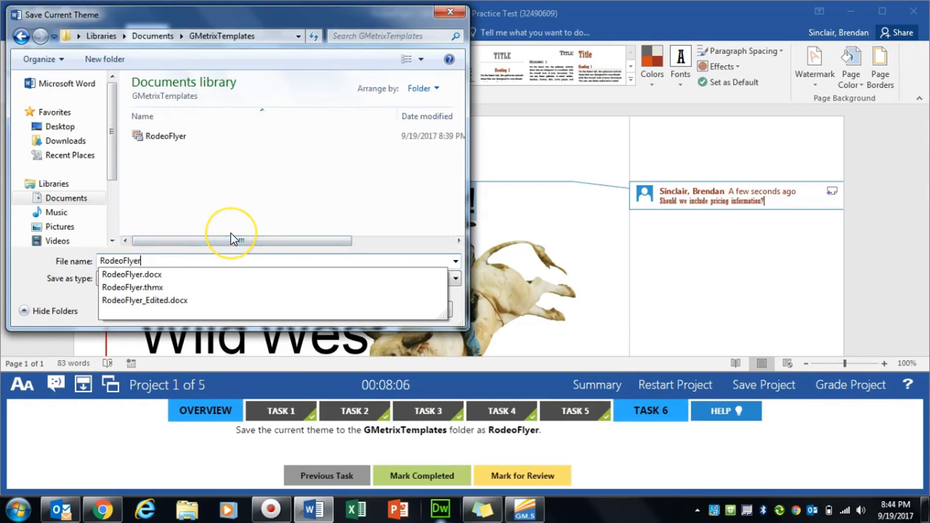
key("Return")
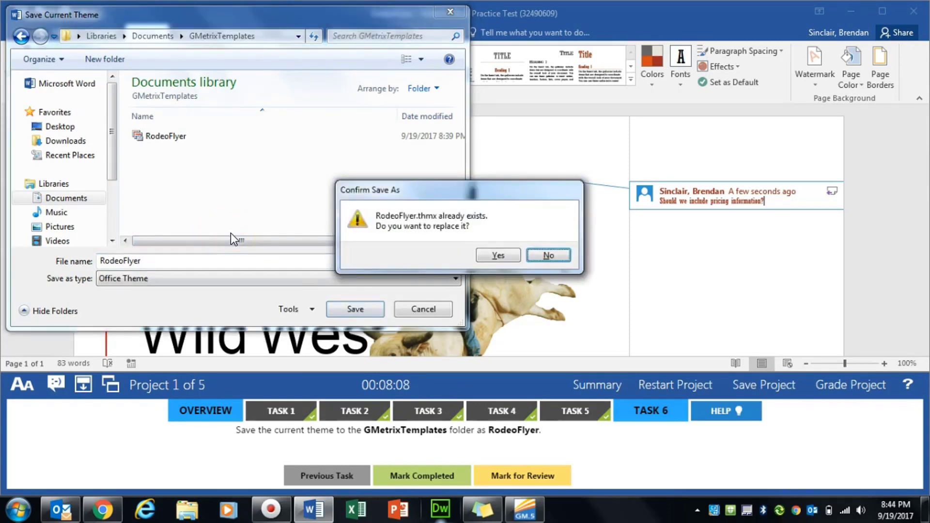
left_click(514, 255)
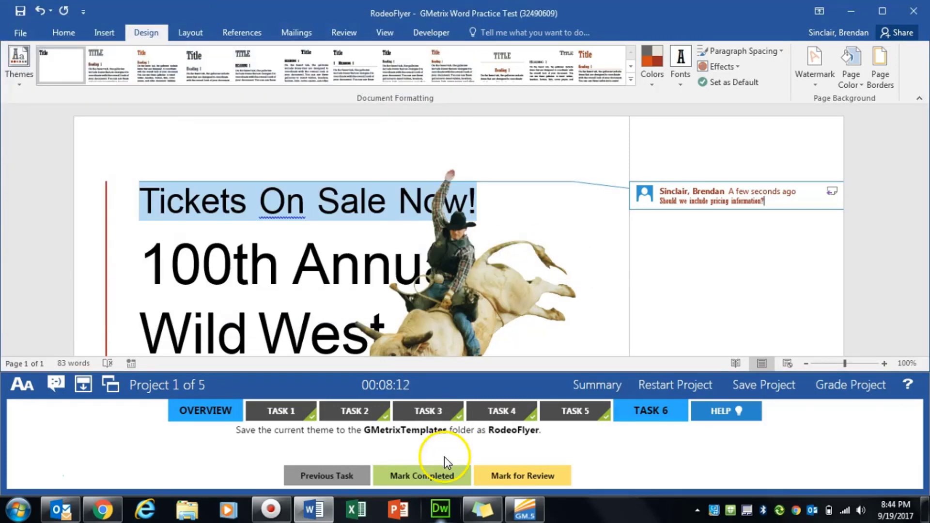
left_click(436, 475)
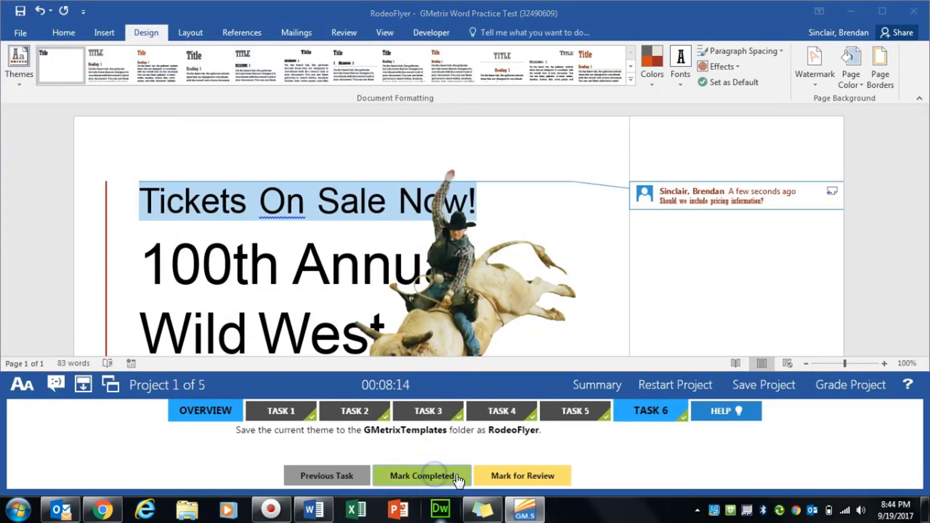